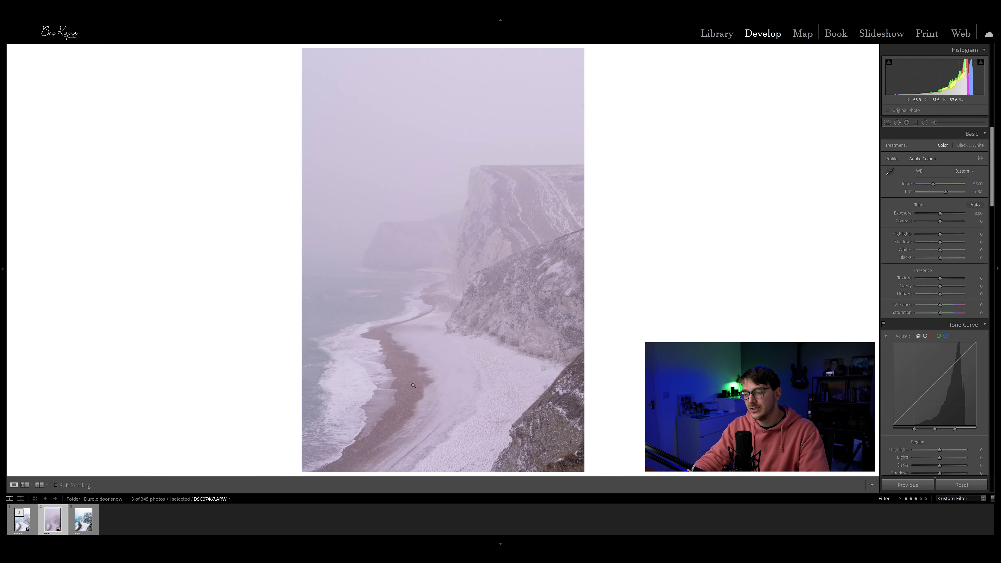
Step: Inspect the beach and shoreline detail of the raw photo DSC07467.ARW up close
click(413, 331)
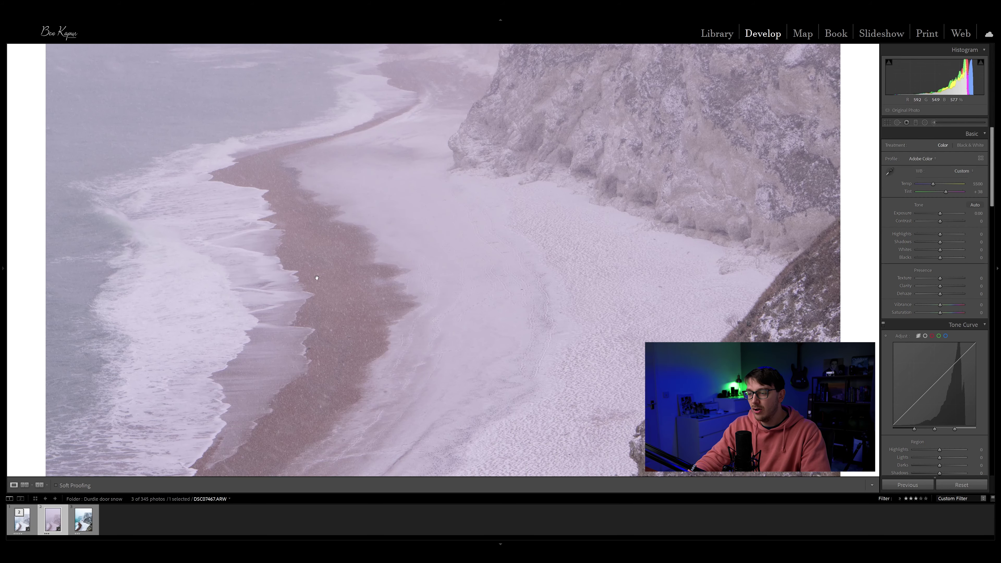
mouse_move(469, 235)
mouse_down()
mouse_move(469, 186)
mouse_move(466, 223)
mouse_up()
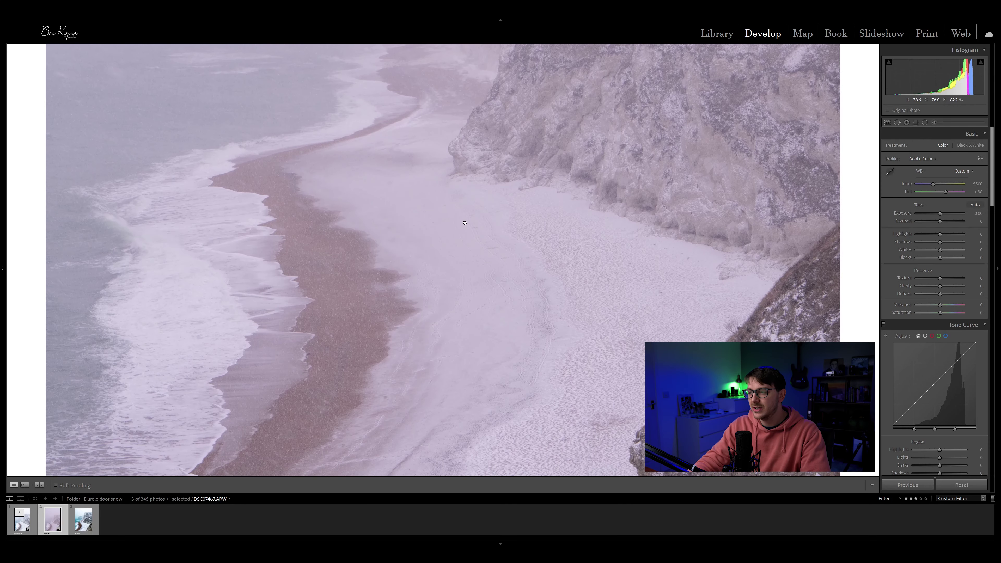
click(367, 306)
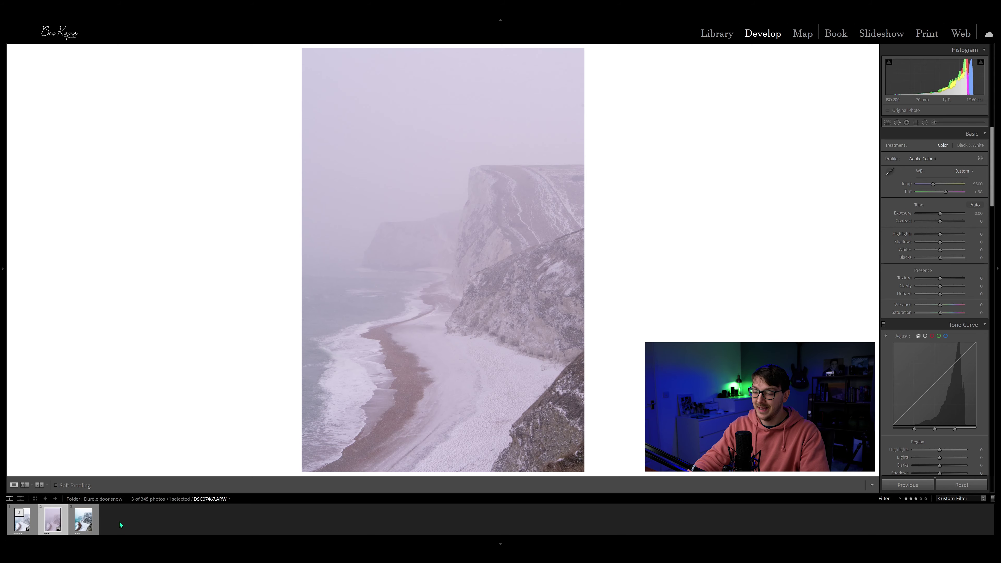
Step: Compare the raw photo with Durdle door snow ND WM-2.jpg and examine DSC07466-Edit.tif up close
click(84, 520)
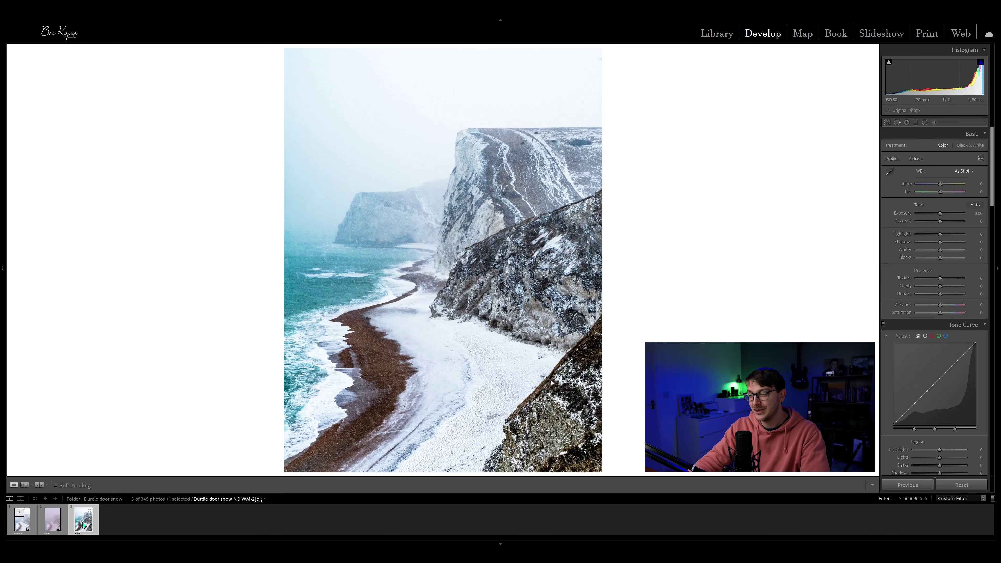
click(47, 523)
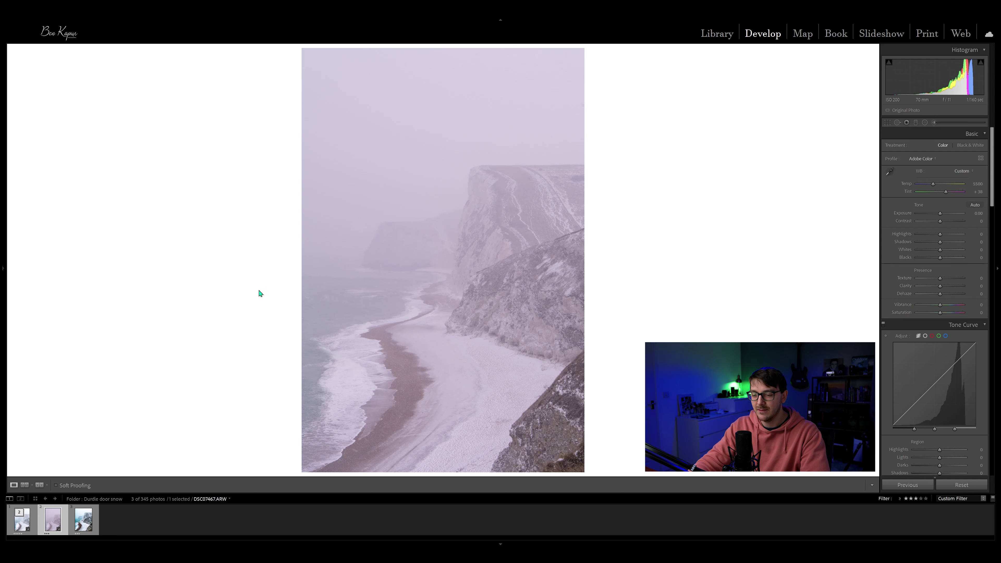
click(10, 526)
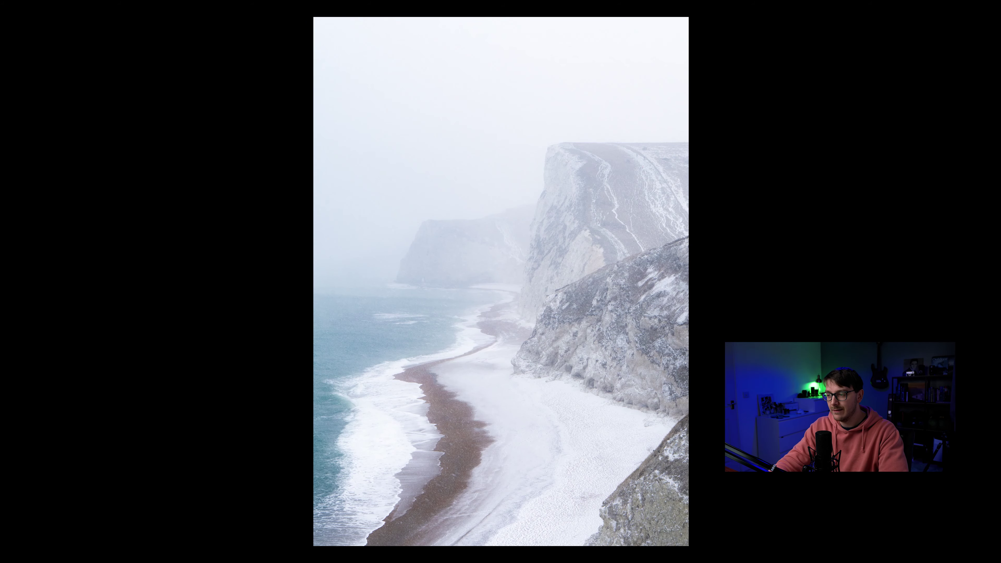
click(438, 404)
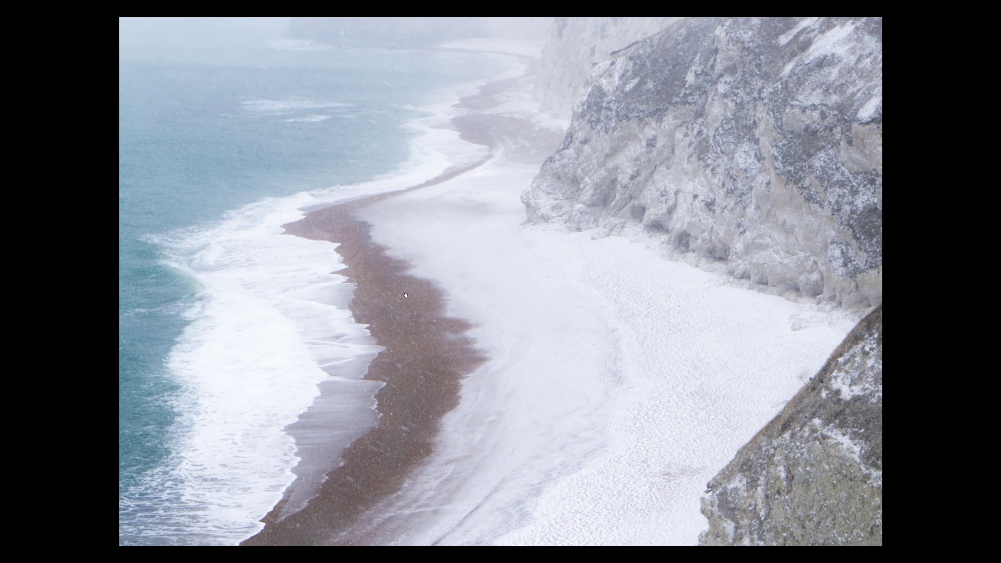
scroll(414, 316, up, 2)
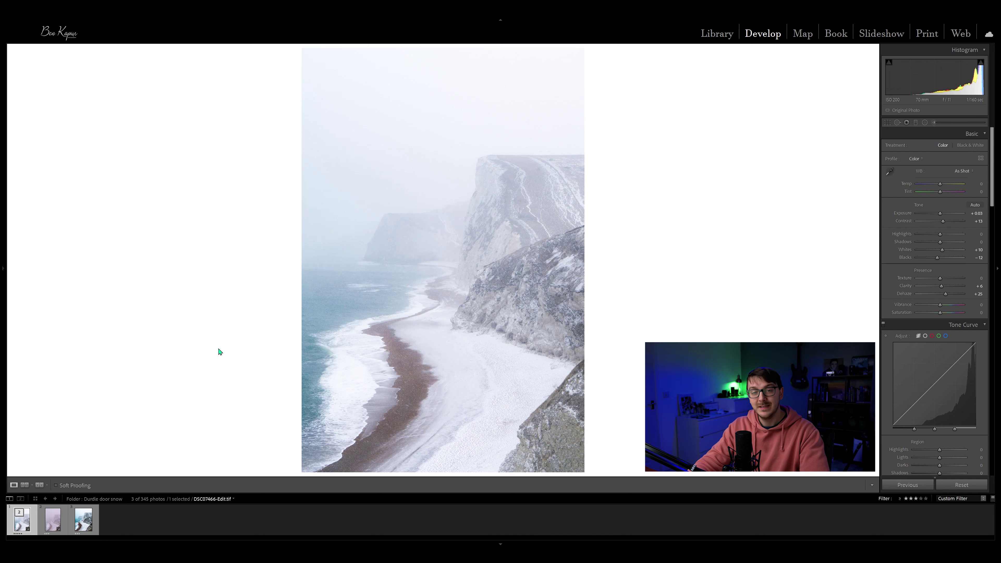
Step: Correct the white balance of DSC07467.ARW with Temp at 5267 and Tint at +16
click(53, 519)
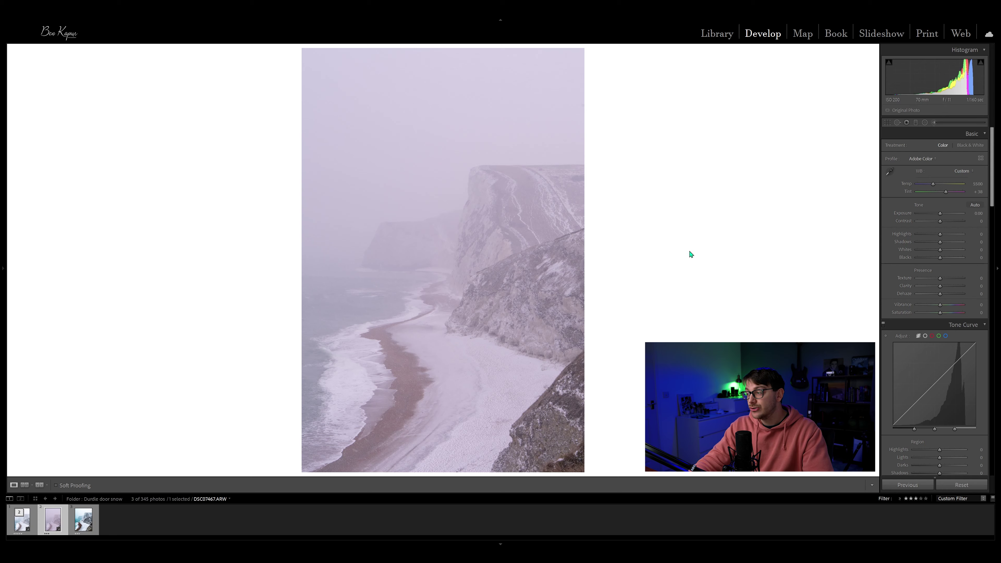
drag(946, 192, 943, 192)
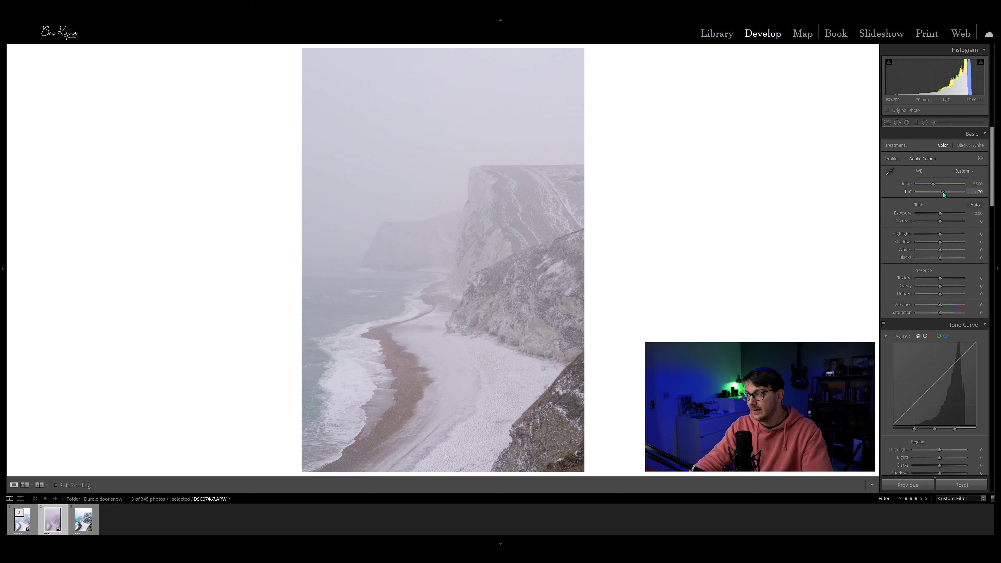
drag(934, 185, 933, 185)
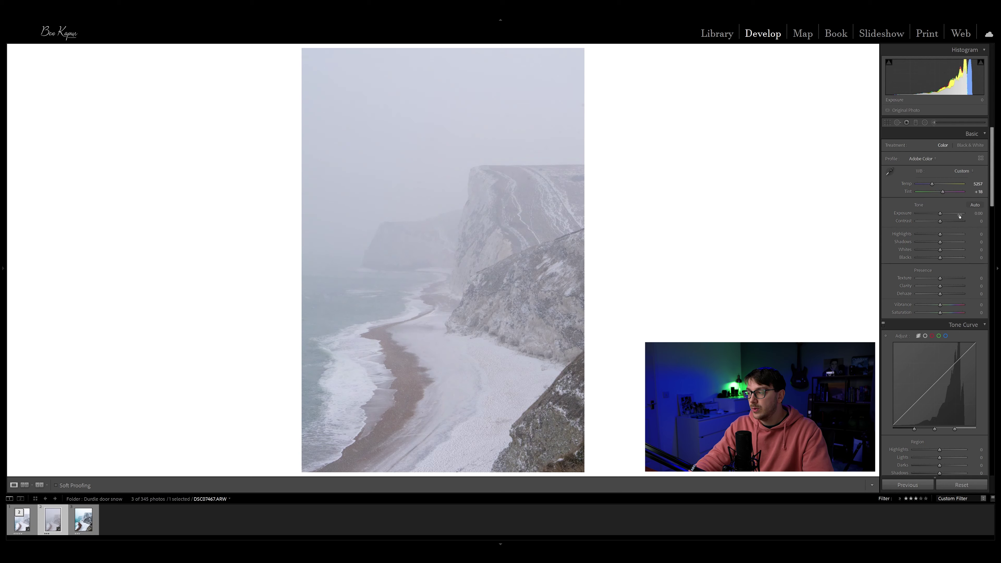
Step: Raise the photo's Exposure to +0.54 and Dehaze to +13
drag(940, 214, 942, 214)
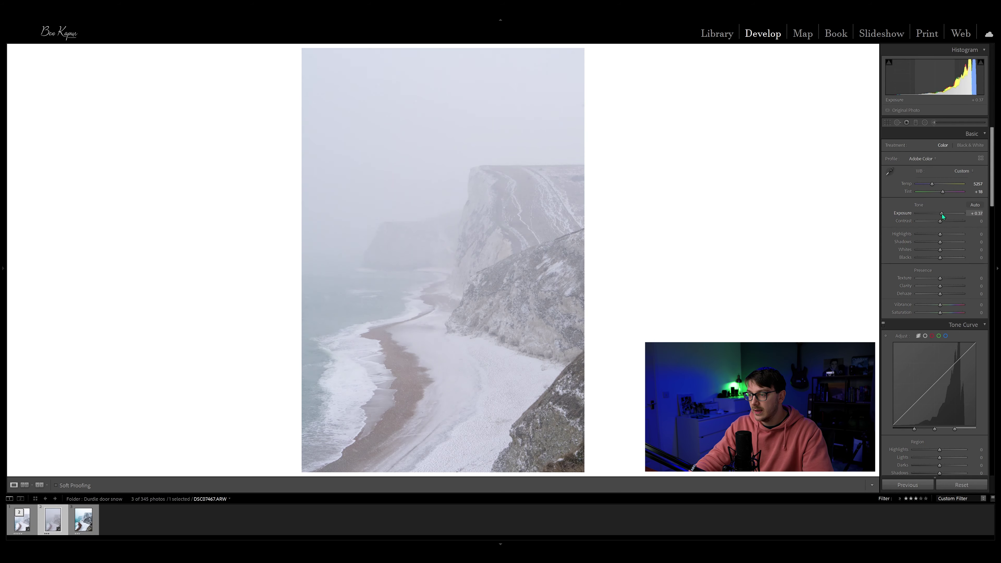
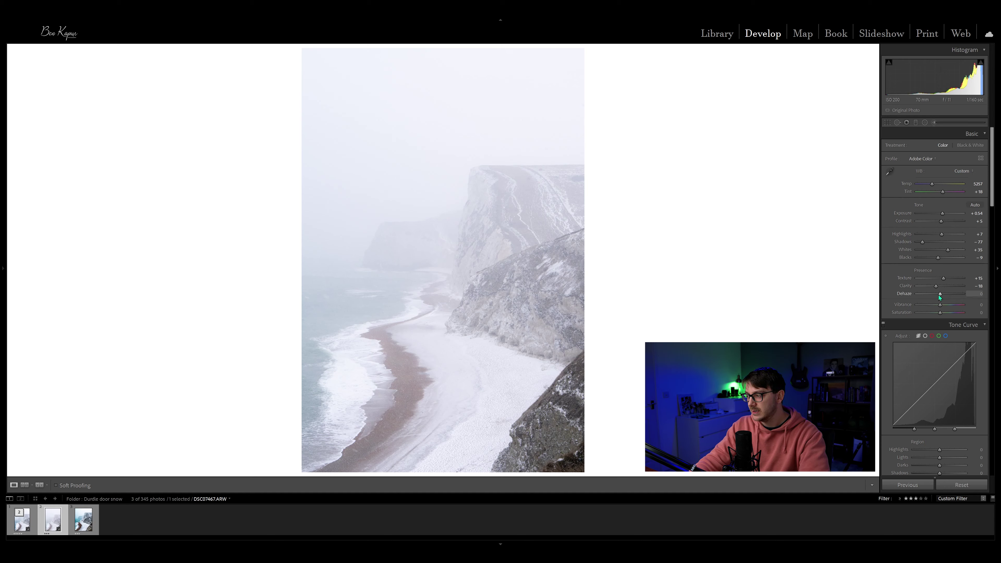
drag(940, 296, 941, 296)
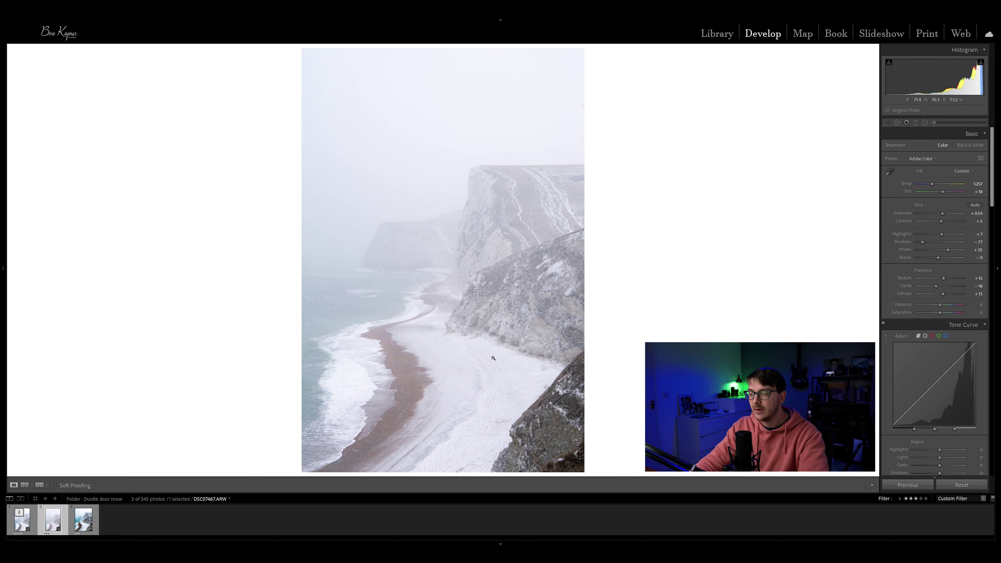
Step: Sharpen the photo with Amount 61, Detail 28 and Masking 64
drag(994, 167, 992, 324)
drag(929, 308, 942, 330)
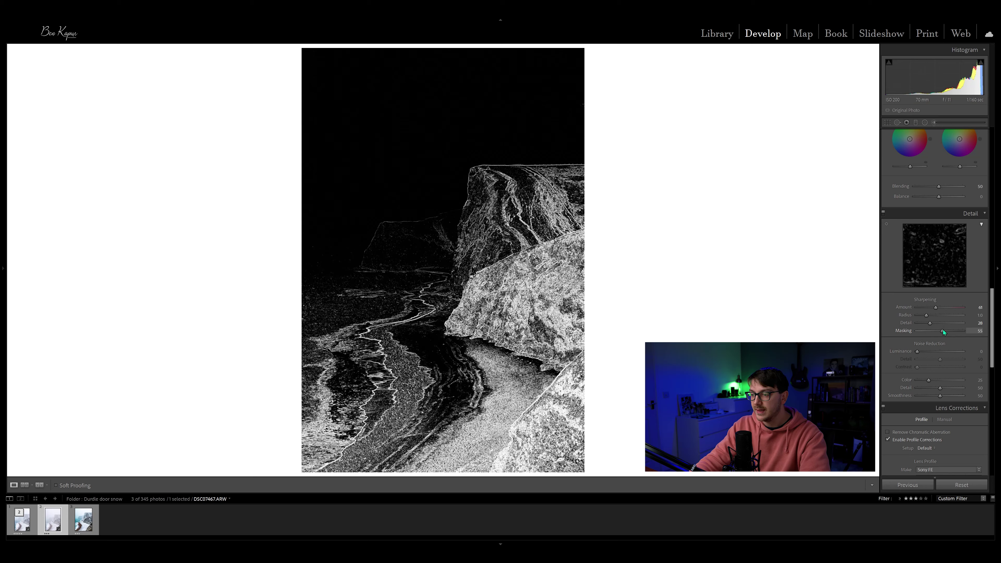
drag(944, 330, 948, 330)
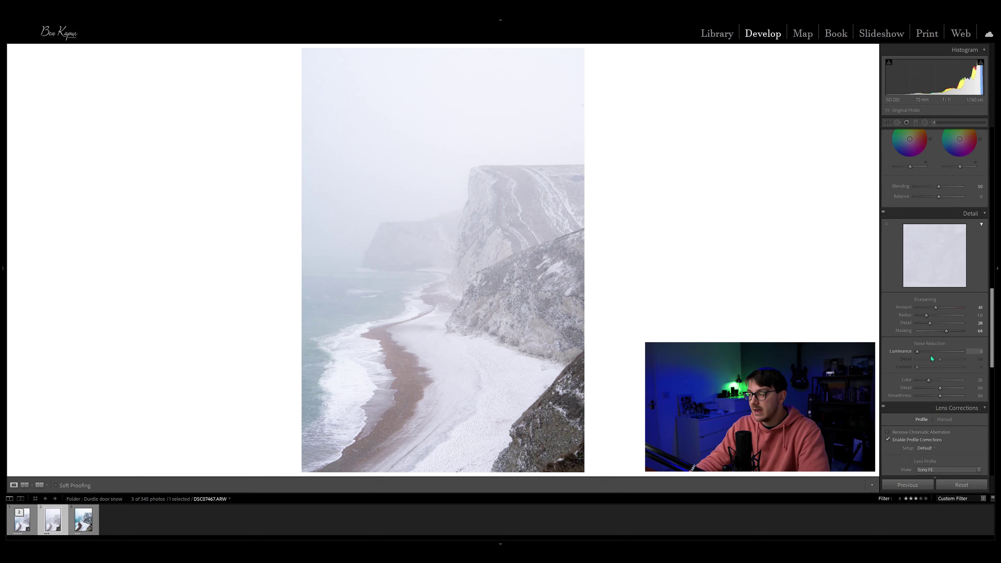
scroll(932, 359, up, 6)
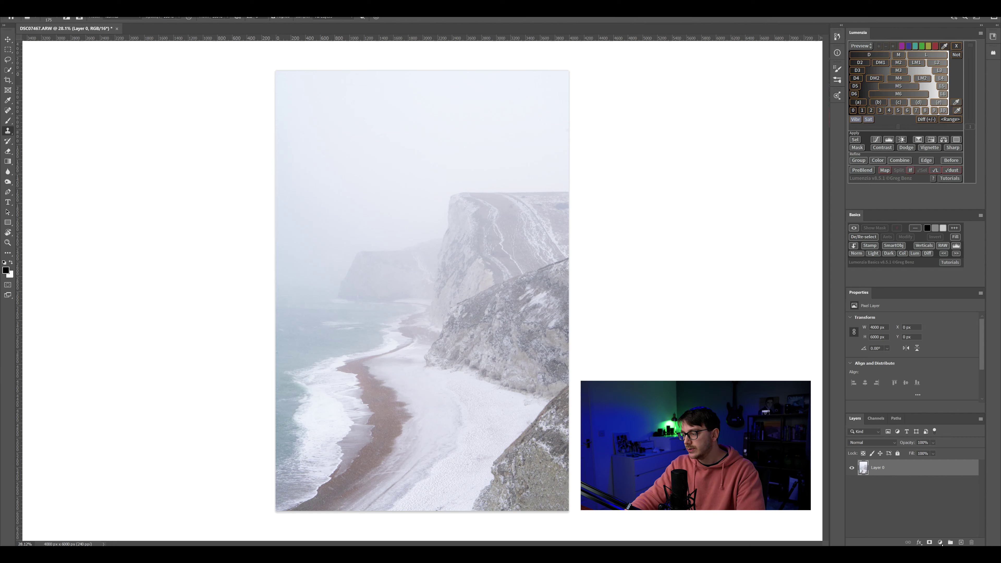
Step: In Photoshop, add a Levels adjustment layer with the midtones at 0.75 and invert its mask to black
click(941, 542)
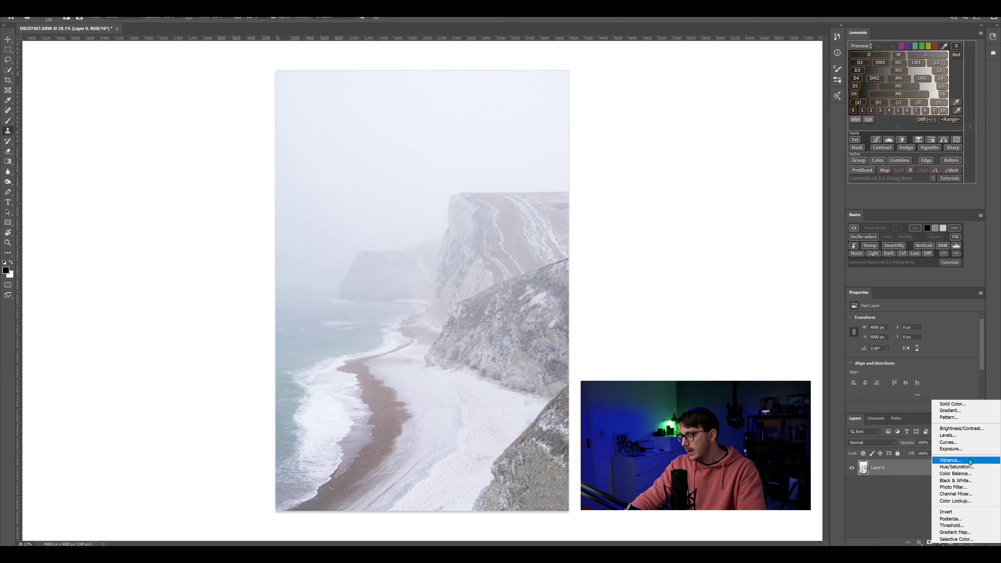
click(959, 437)
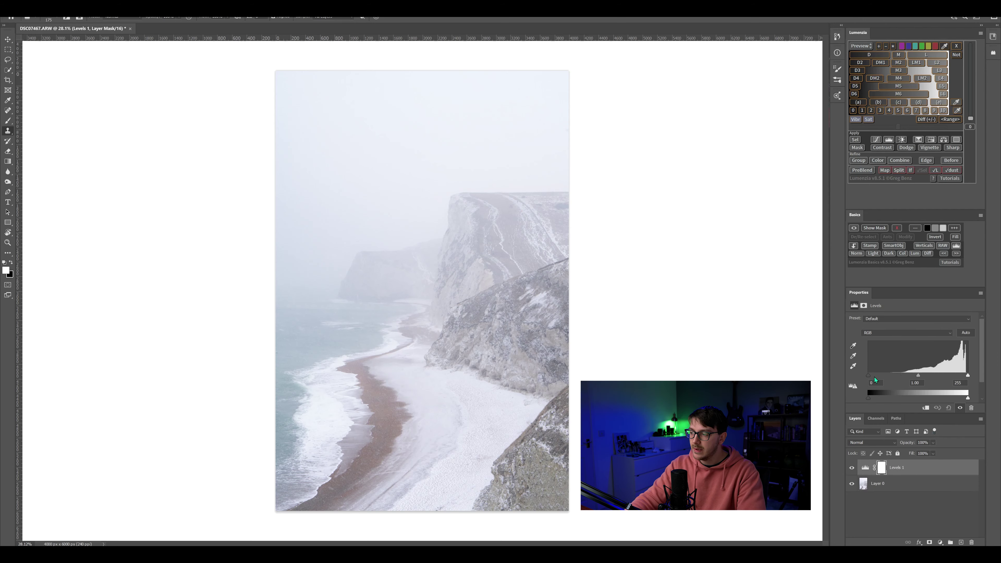
drag(868, 375, 931, 374)
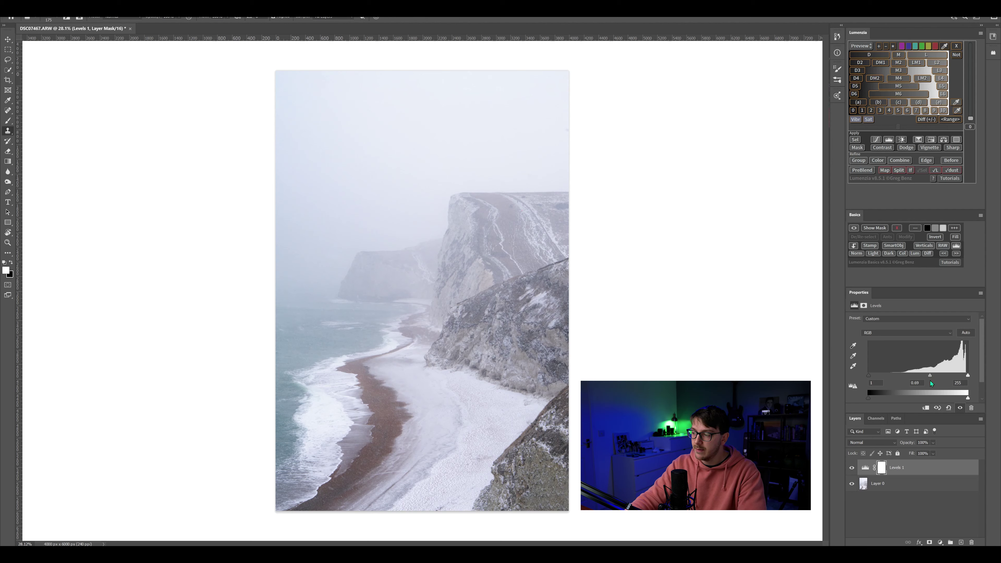
drag(929, 375, 924, 375)
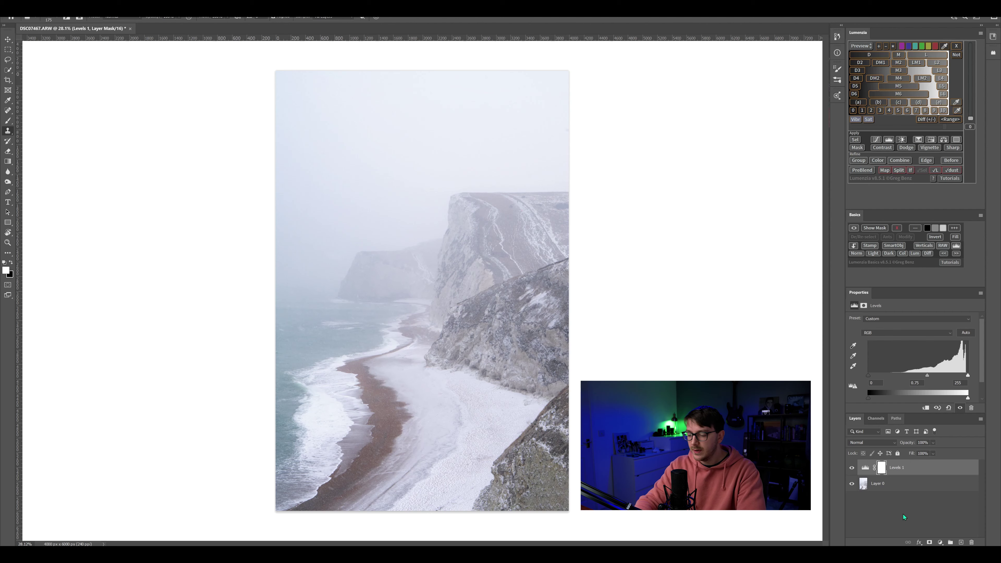
key(ctrl+i)
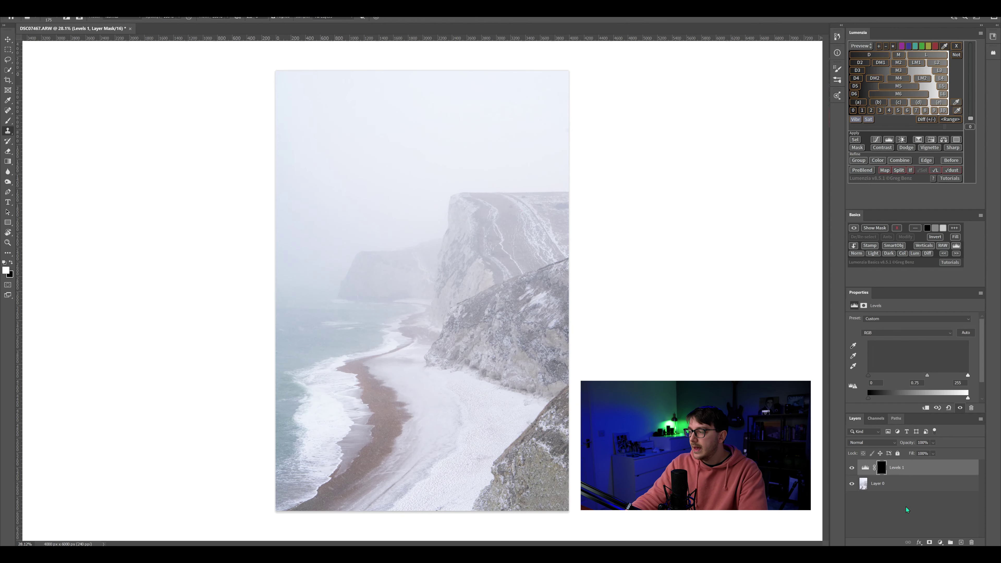
Step: Preview the D3 darks luminosity mask, brighten it with a midtone level of 2.05, and load it as a selection
click(857, 71)
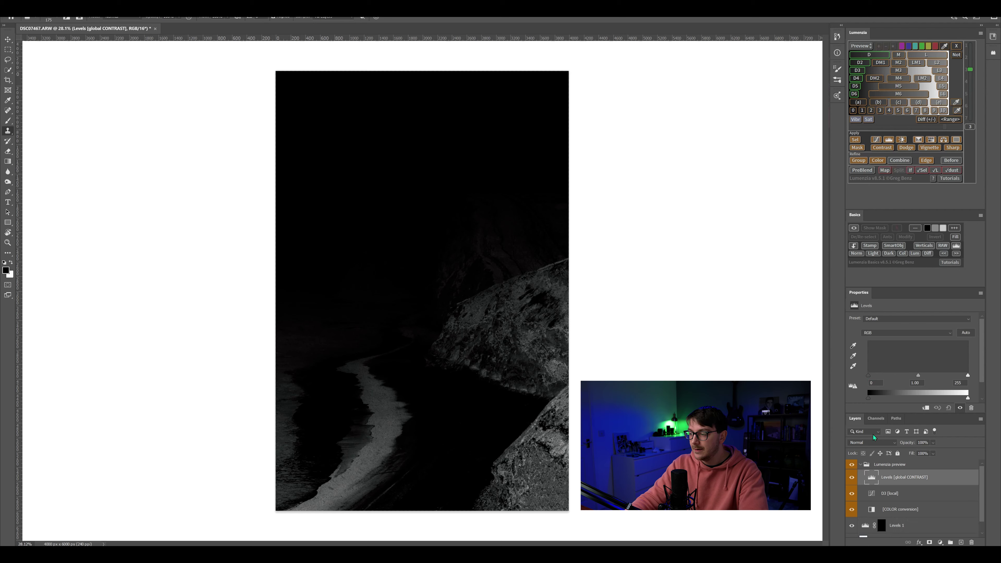
click(869, 376)
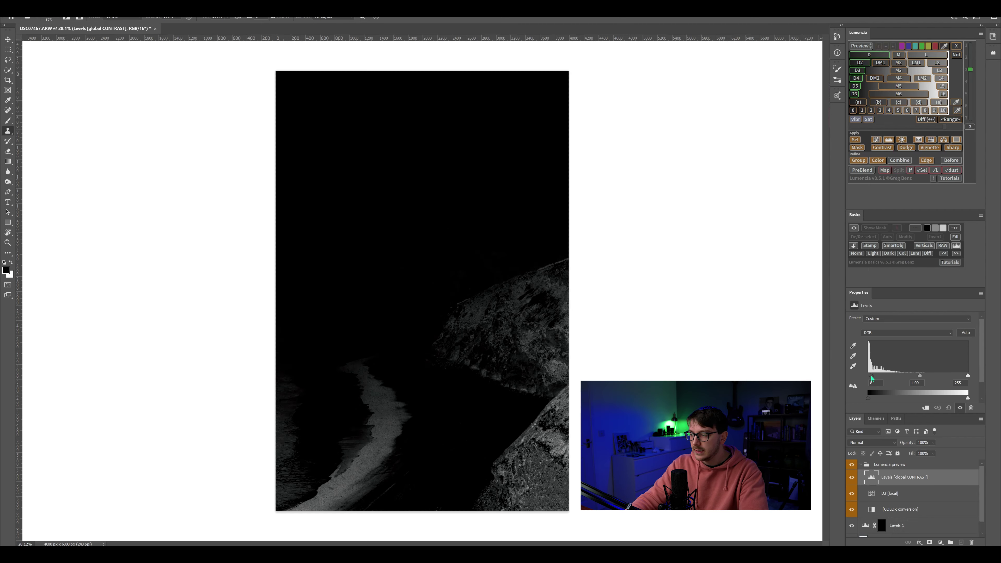
drag(919, 377, 906, 378)
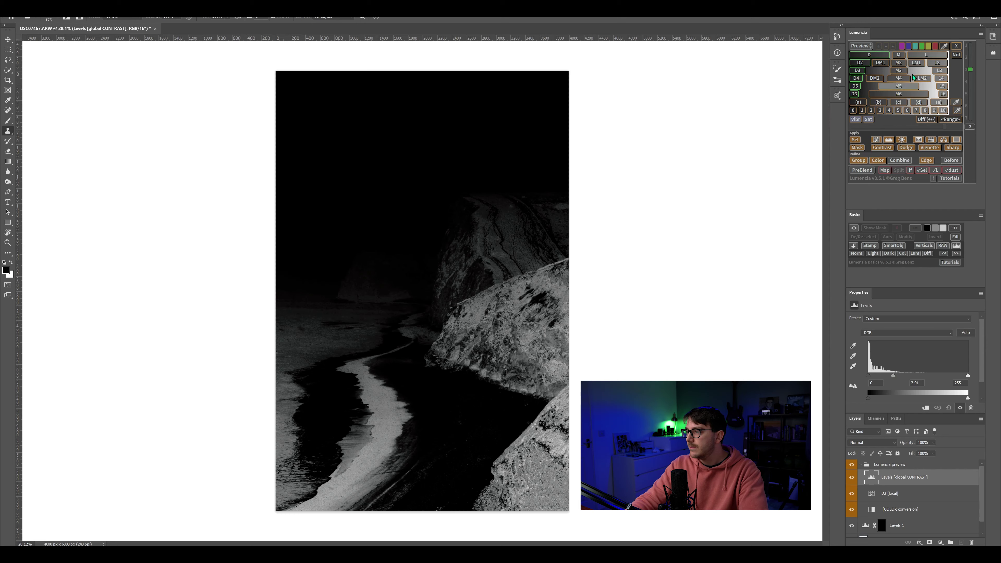
click(858, 146)
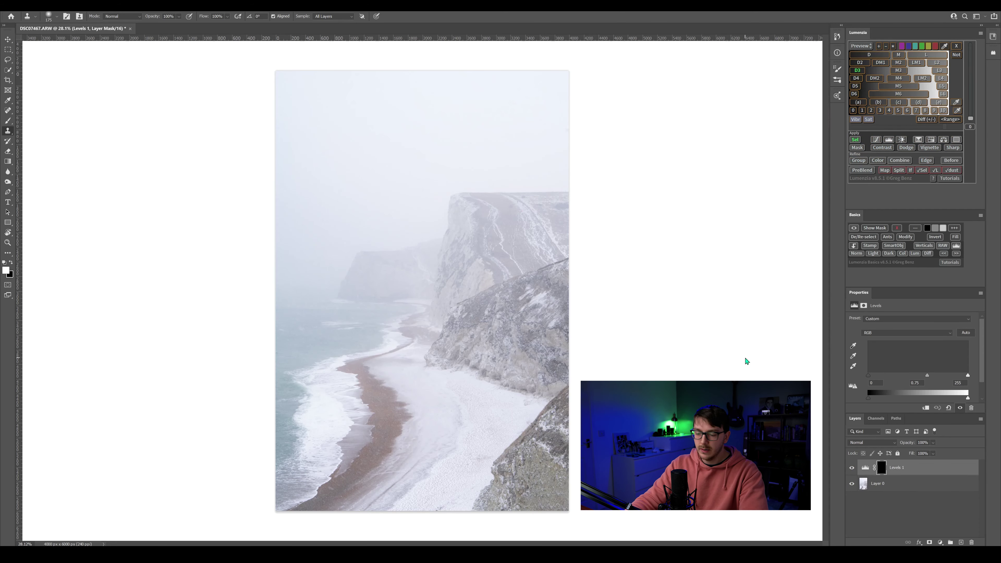
Step: Paint white over the sea on the Levels mask with an enlarged brush at 48% opacity and 39% flow
key(b)
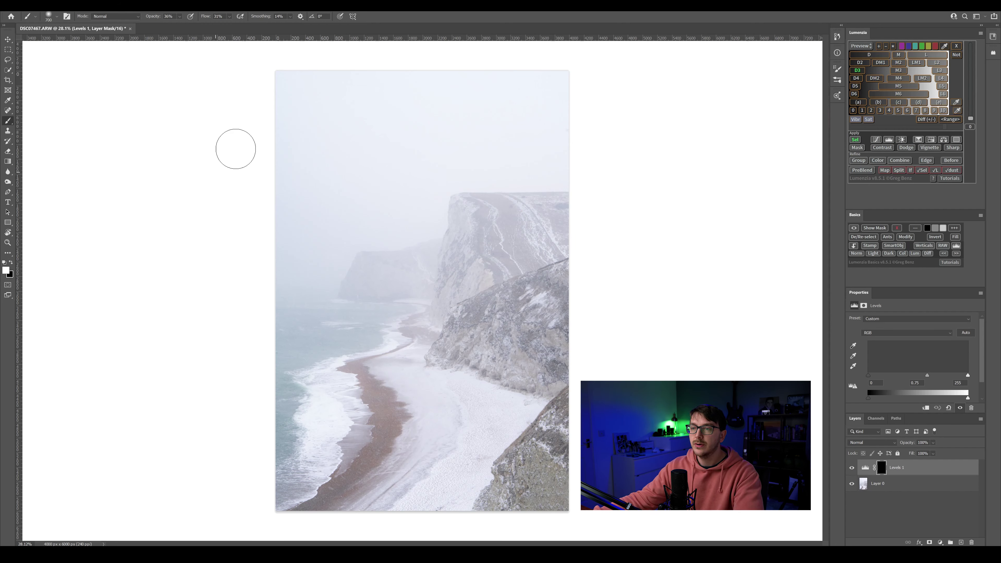
click(180, 17)
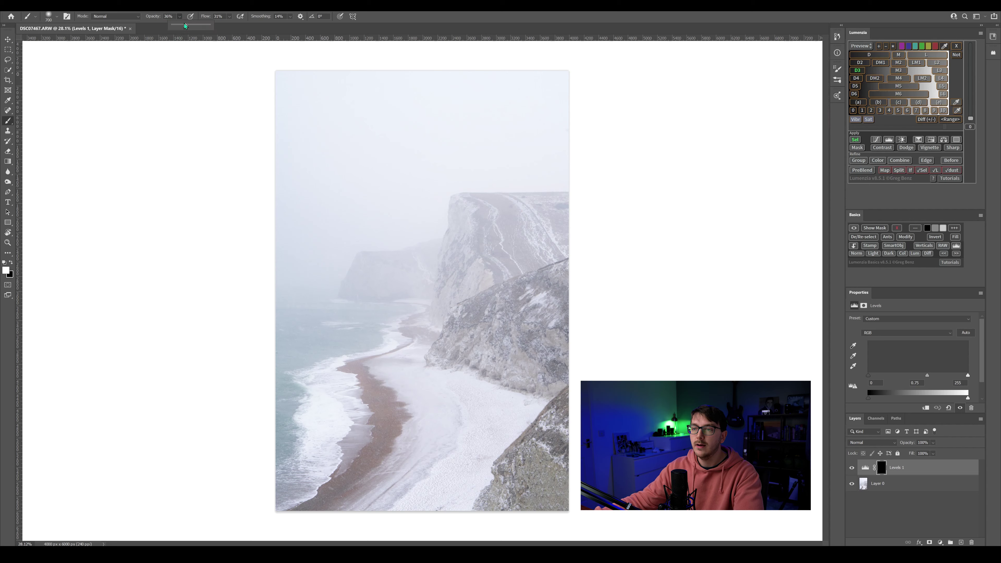
click(229, 17)
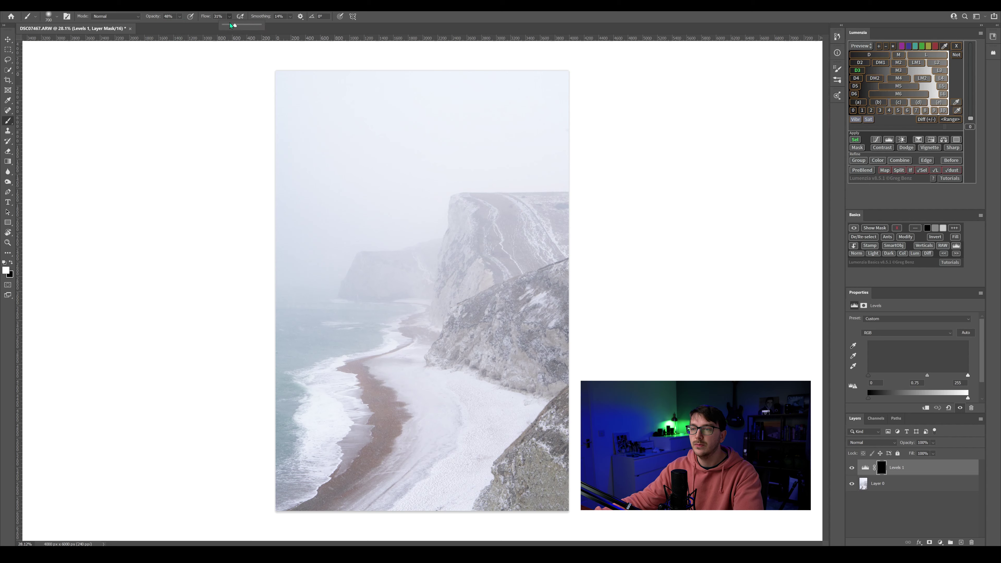
drag(237, 27, 239, 27)
click(257, 353)
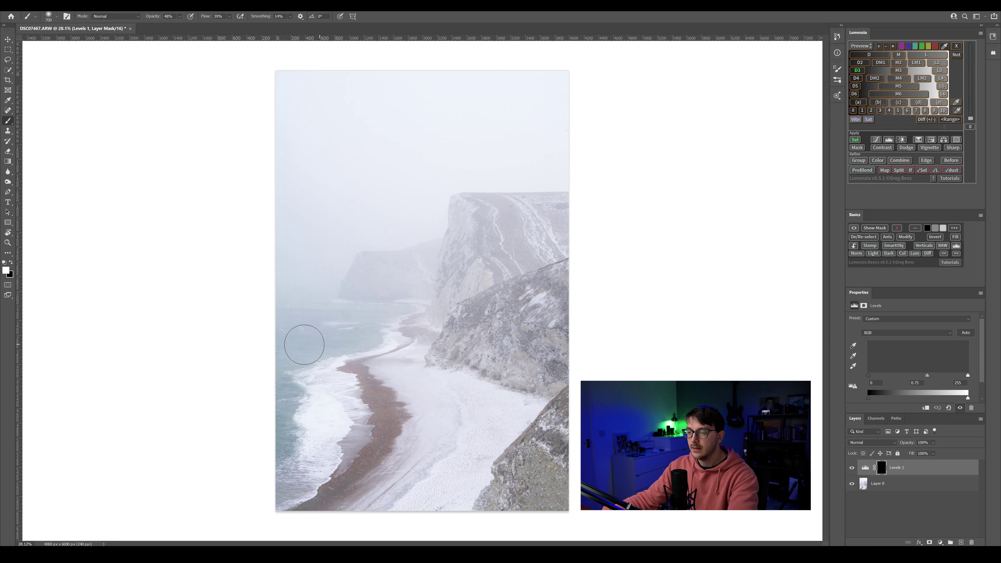
key(bracketright)
key(bracketright)
key(bracketright)
key(bracketright)
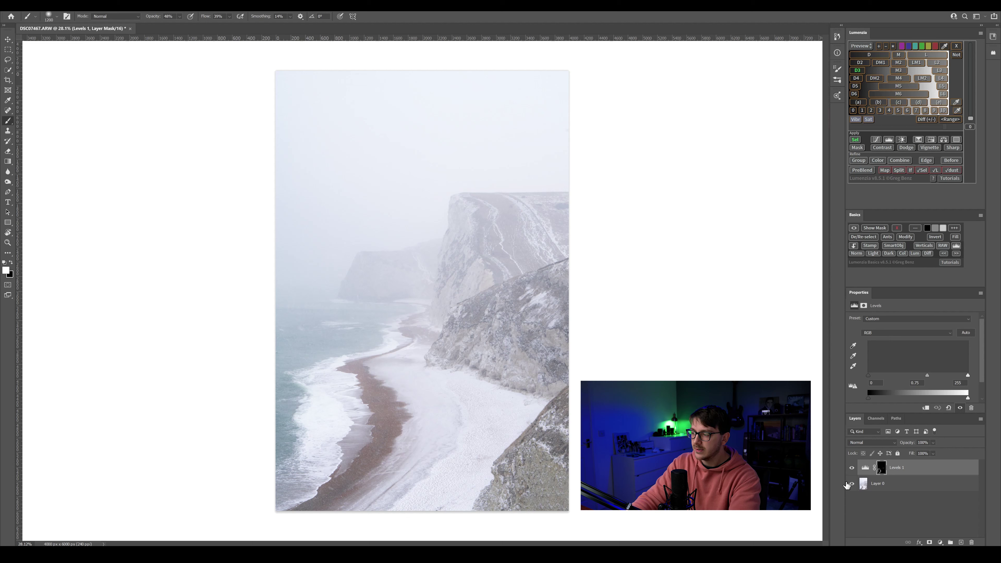
Step: Compare the image with the Levels adjustment layer hidden and shown
click(852, 469)
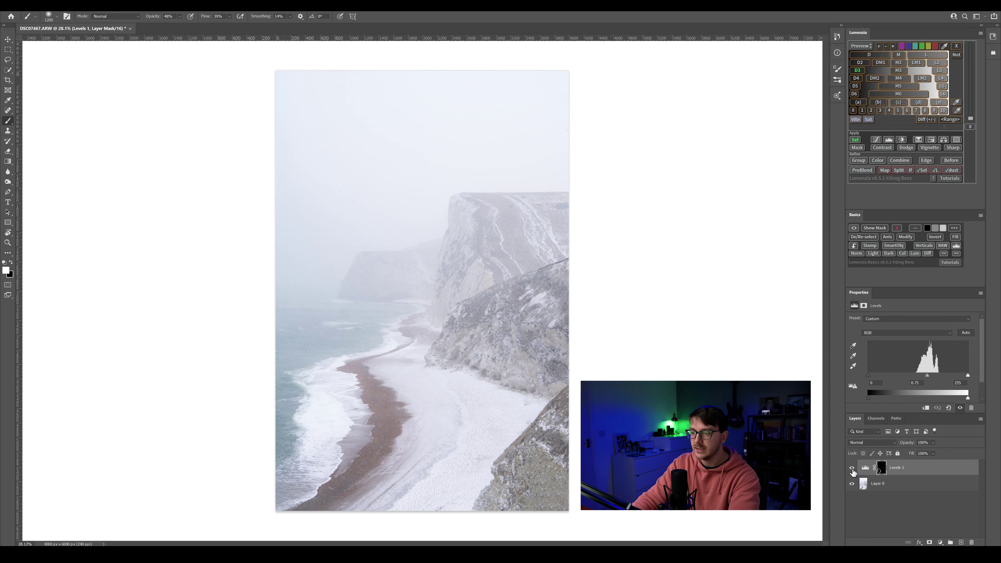
click(852, 470)
click(852, 470)
click(852, 470)
click(852, 470)
click(853, 470)
click(852, 470)
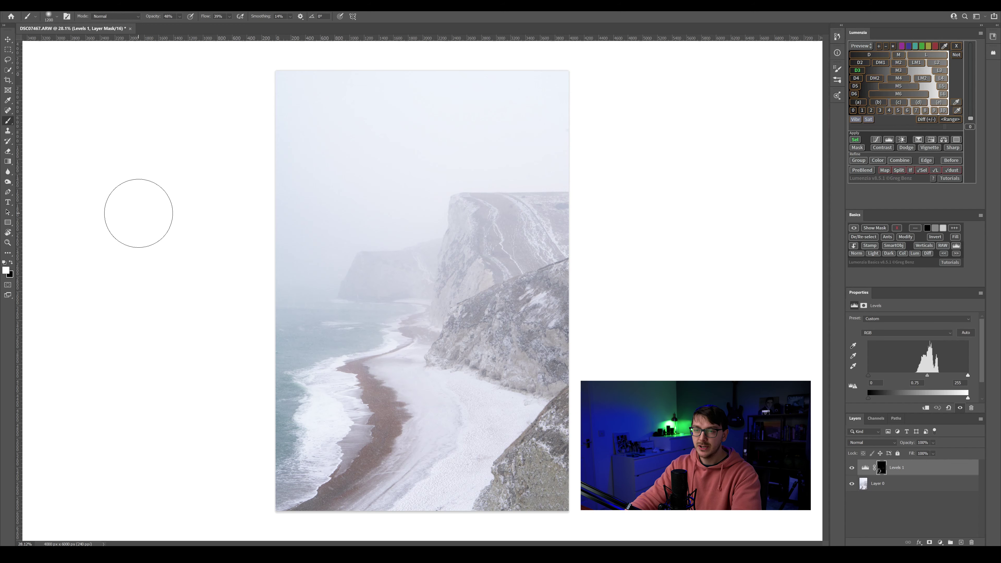
Step: Save the layered edit of the photo back to the Lightroom catalog
key(alt+f)
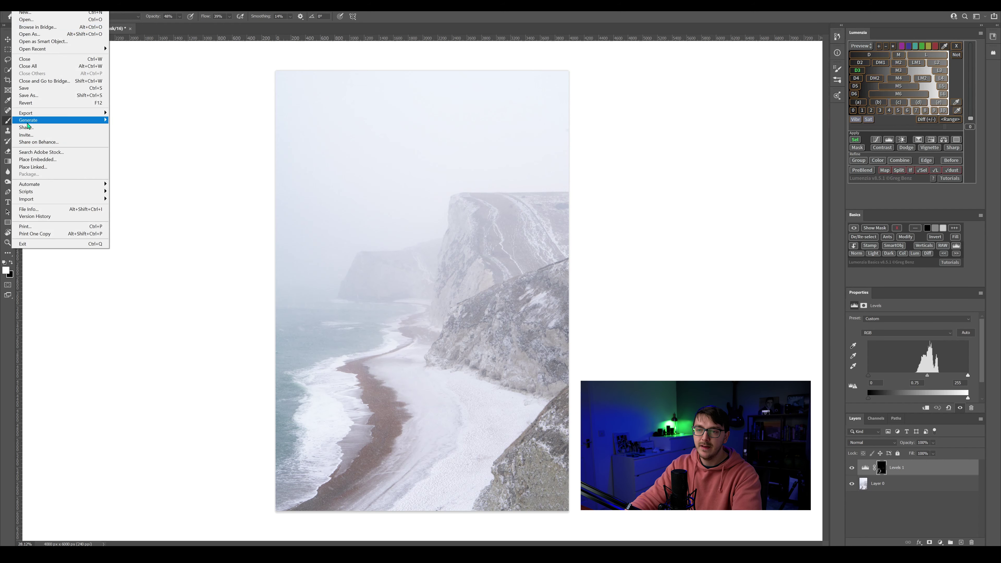
click(25, 88)
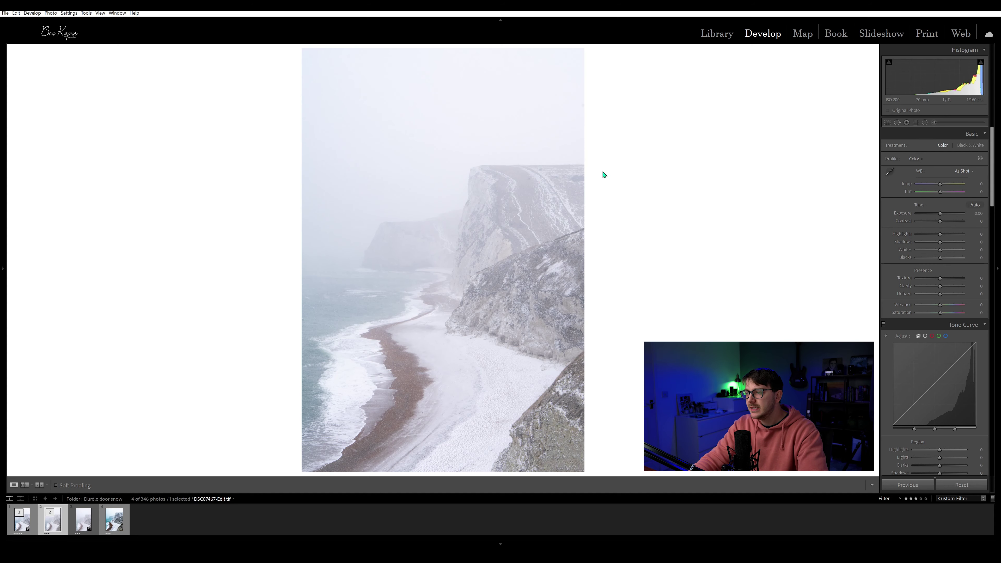
Step: Heal four dust spots in the misty sky with the Spot Removal tool, using Visualize Spots to locate them
click(897, 123)
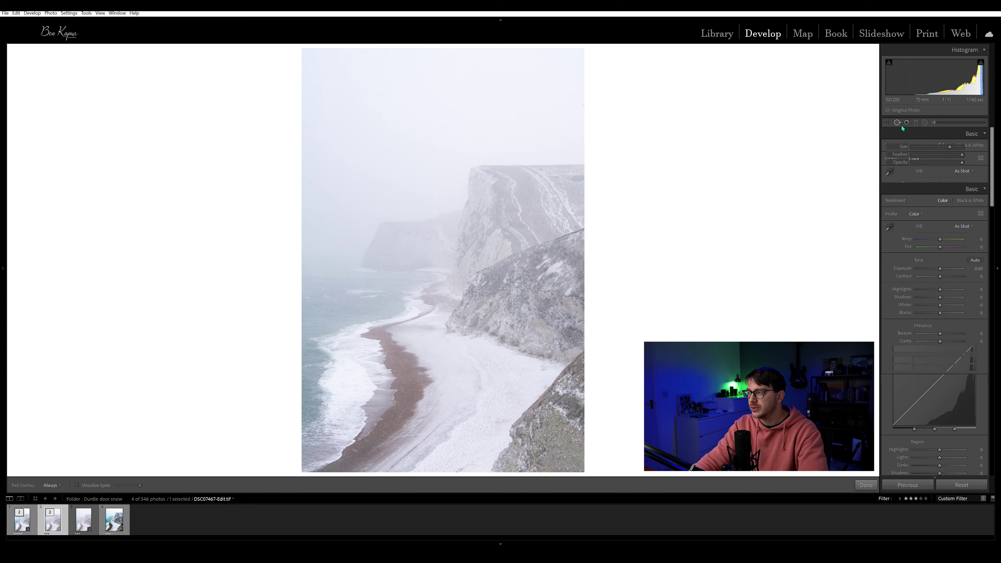
click(76, 486)
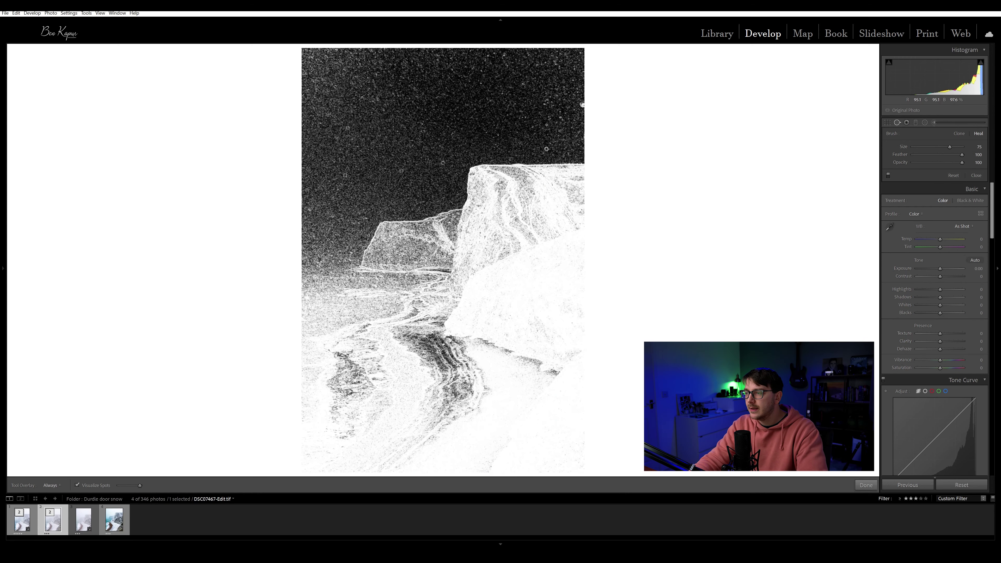
key(z)
mouse_move(381, 252)
mouse_down()
mouse_move(381, 199)
mouse_move(380, 225)
mouse_up()
click(441, 281)
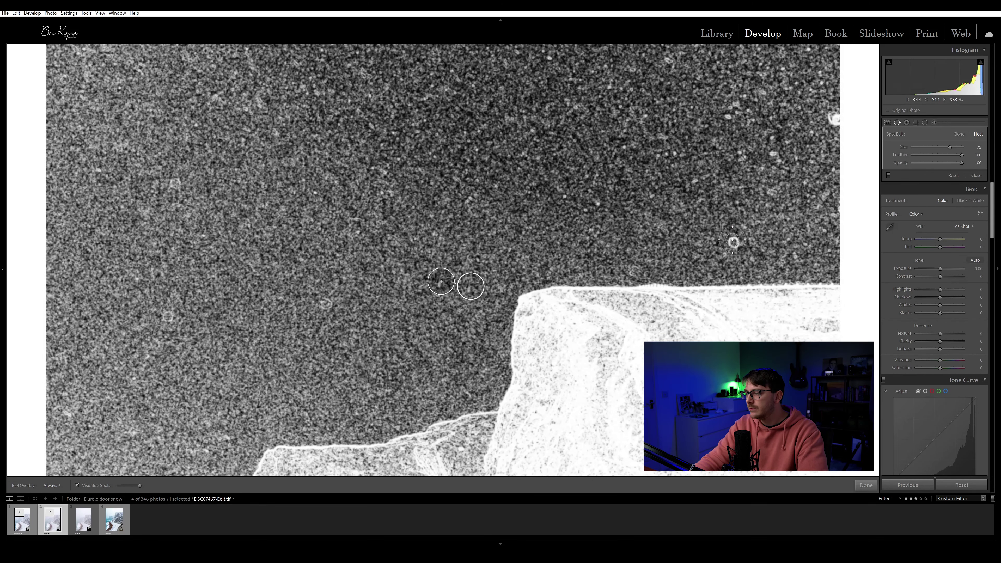
click(733, 244)
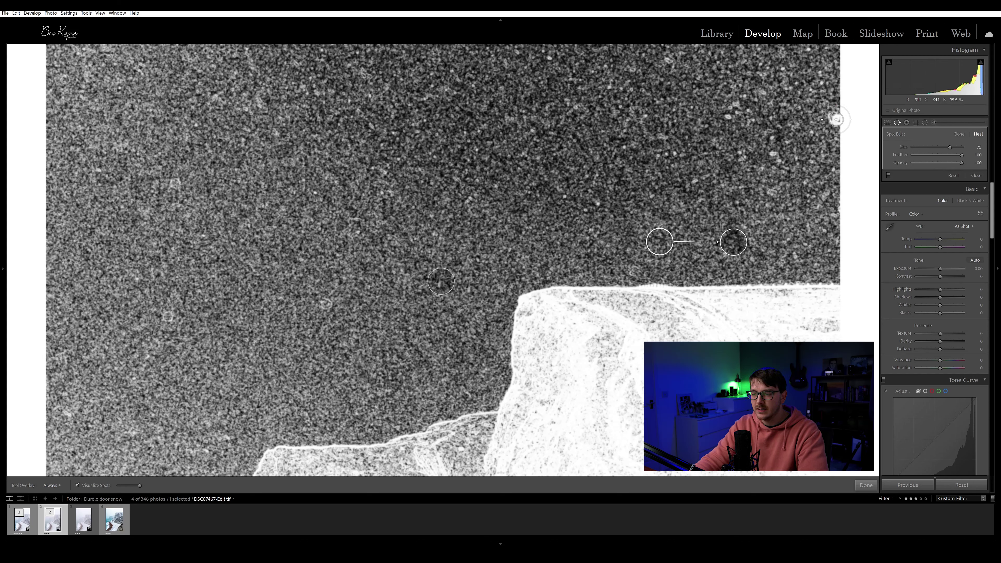
click(836, 119)
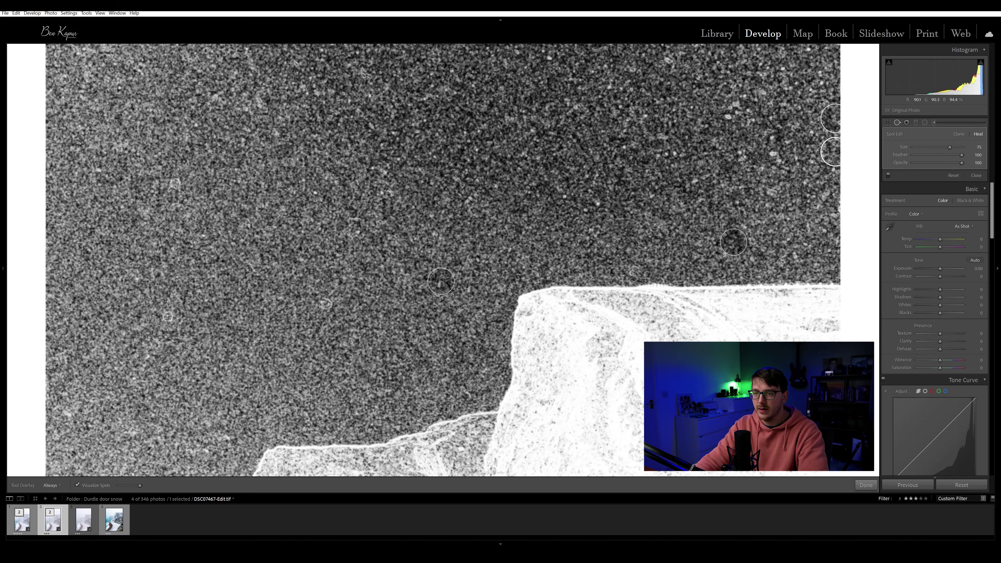
click(167, 316)
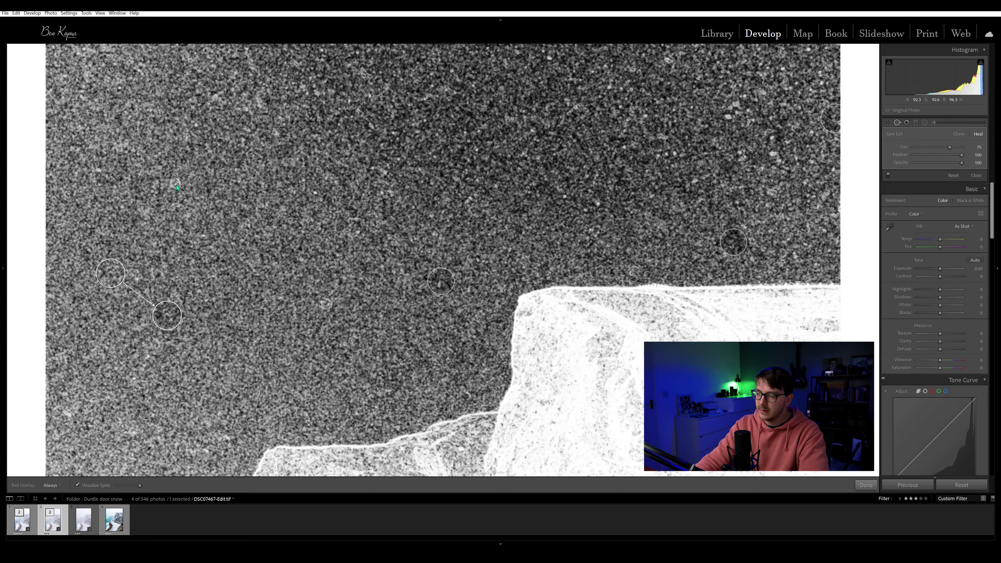
key(Page_Down)
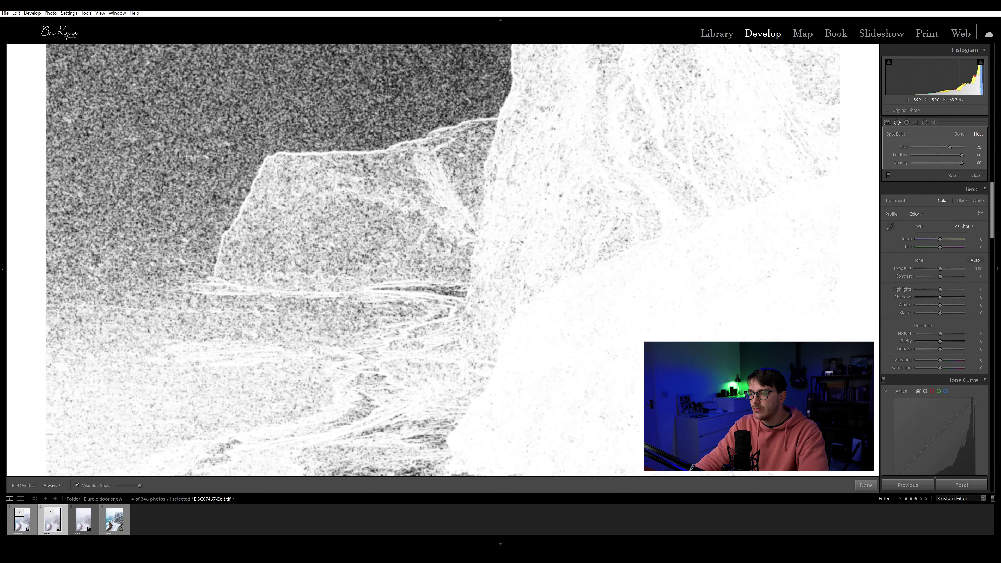